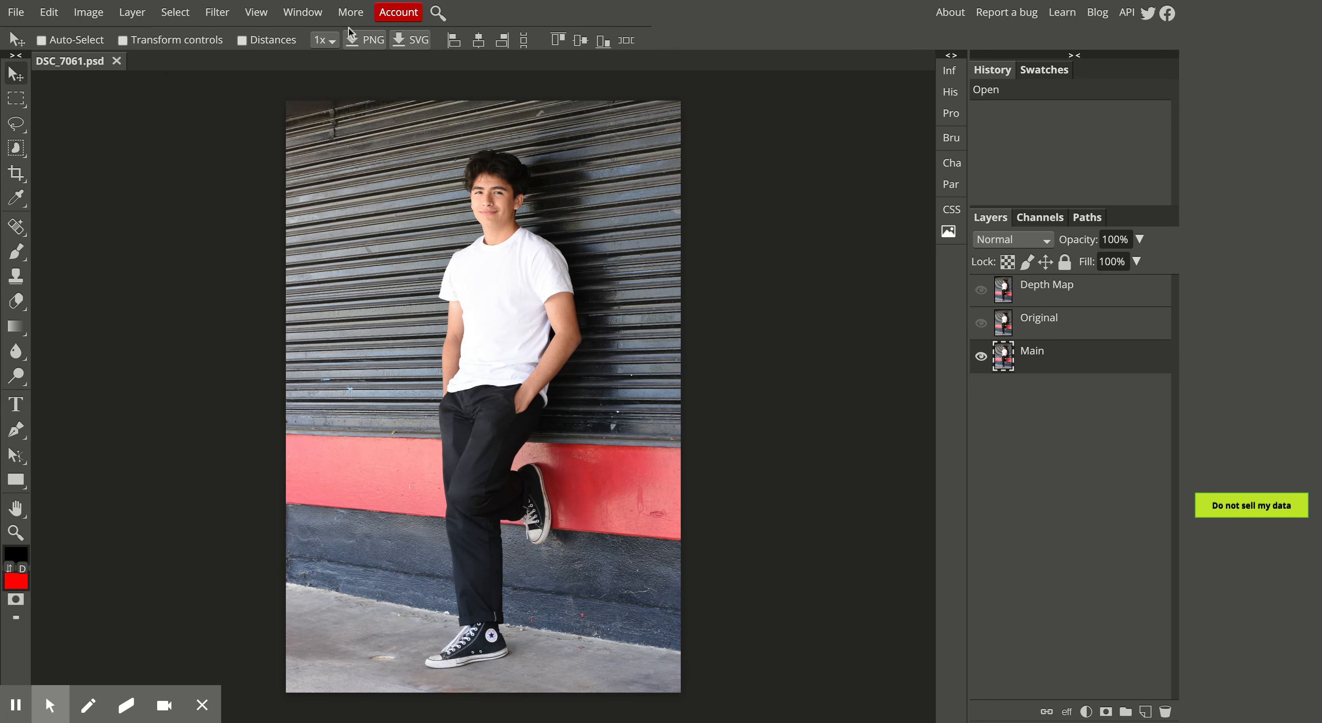
Check the photo's RGB histogram and add a Levels adjustment layer above the Main layer
{"action": "left_click", "coordinate": [955, 93]}
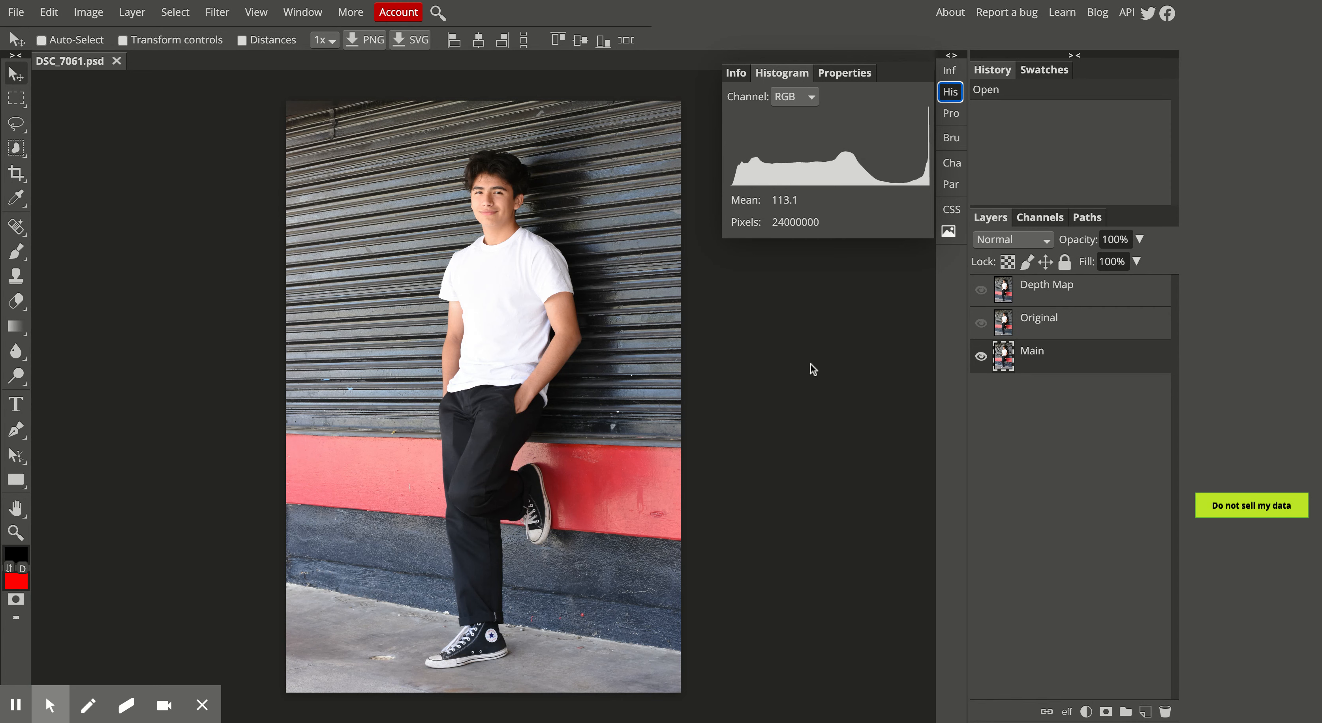
{"action": "left_click", "coordinate": [950, 93]}
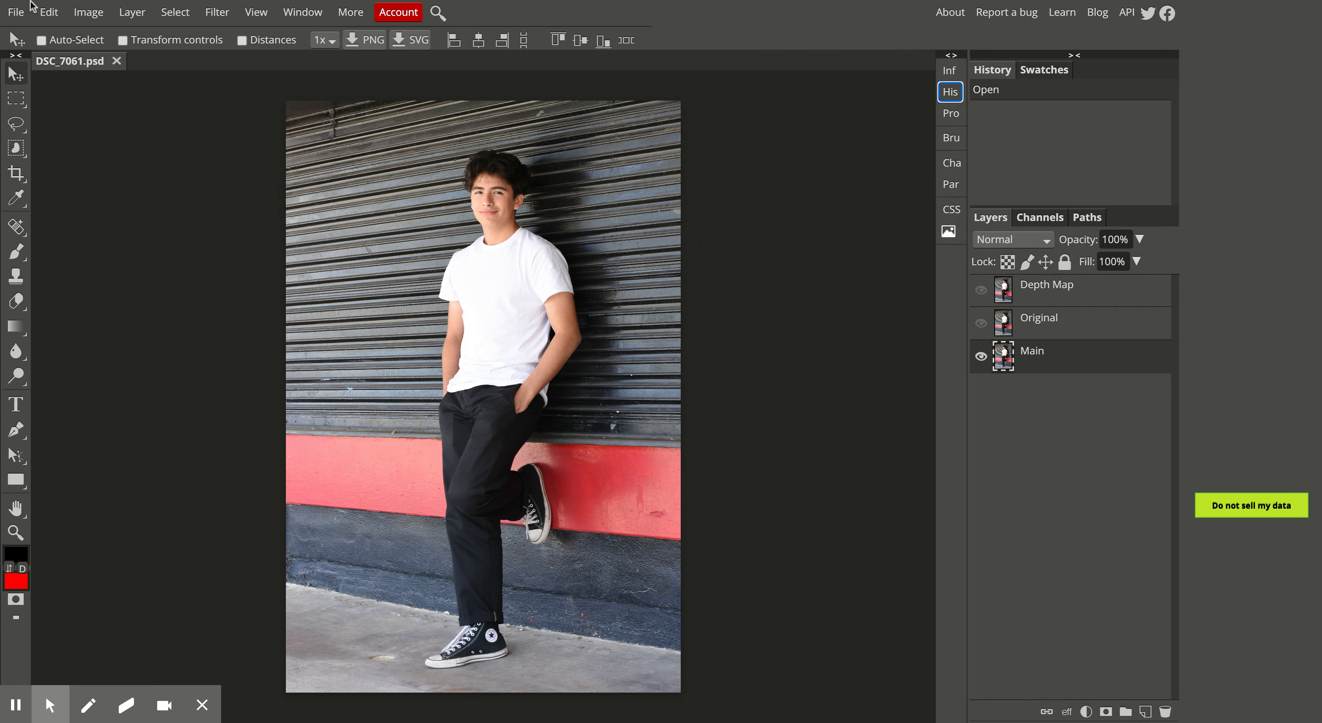
{"action": "left_click", "coordinate": [14, 18]}
{"action": "mouse_move", "coordinate": [130, 16]}
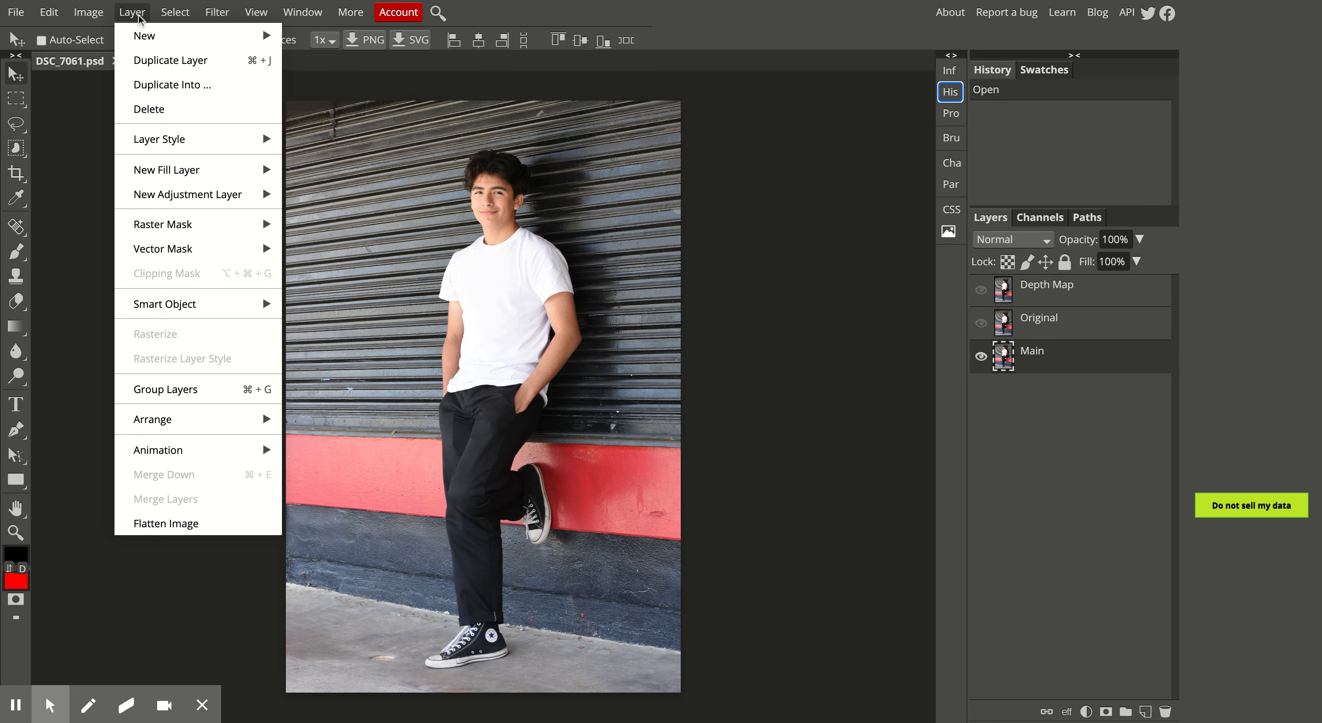
{"action": "mouse_move", "coordinate": [155, 196]}
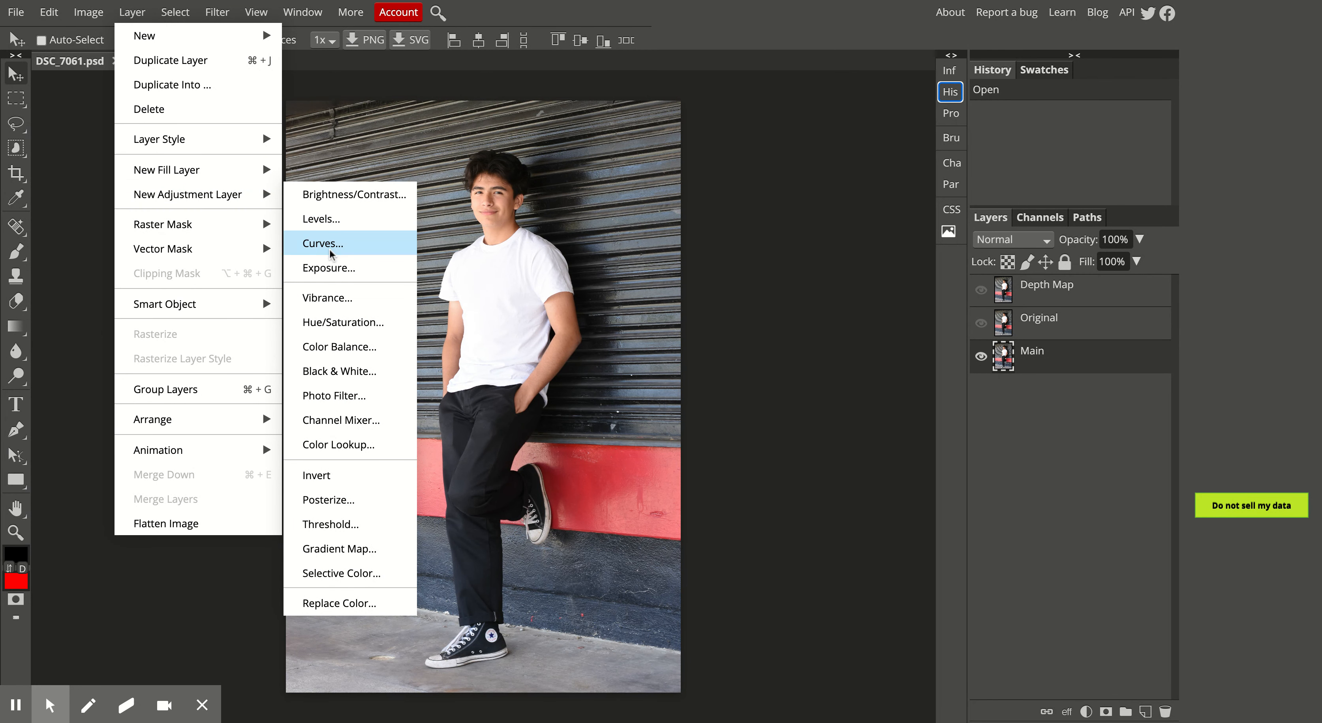
{"action": "left_click", "coordinate": [339, 225]}
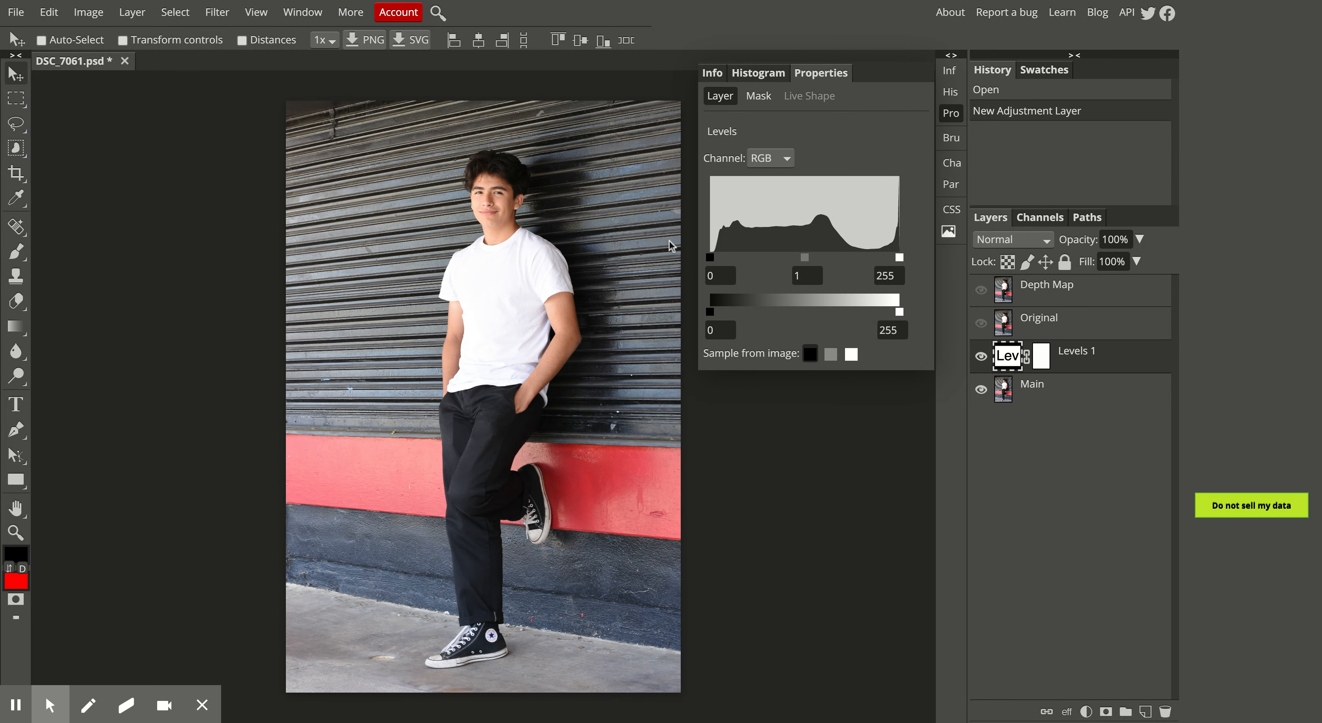
Set the Levels black input to 6 and compare the photo with and without the adjustment
{"action": "left_click_drag", "start_coordinate": [710, 257], "coordinate": [714, 257]}
{"action": "left_click", "coordinate": [980, 358]}
{"action": "left_click", "coordinate": [980, 359]}
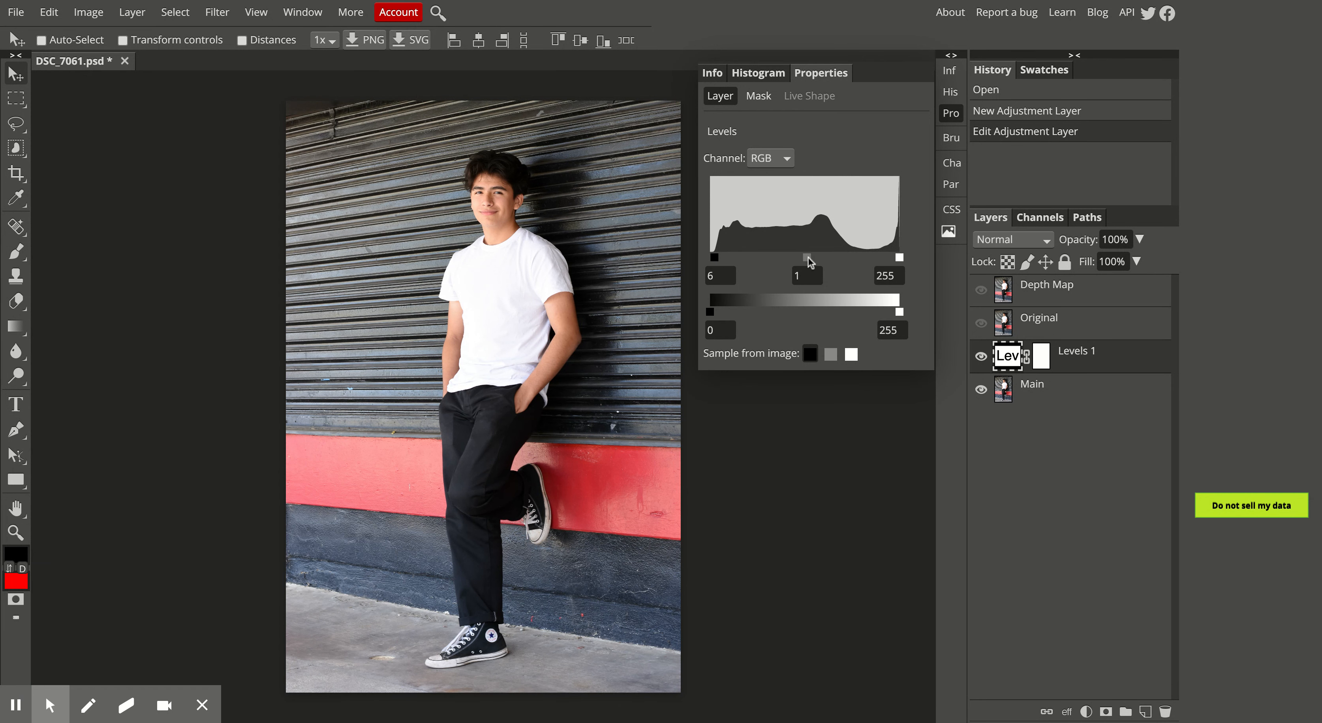
Try darker Levels midtone values of 0.72 and 0.75, comparing each with the unadjusted photo
{"action": "left_click_drag", "start_coordinate": [808, 257], "coordinate": [814, 257]}
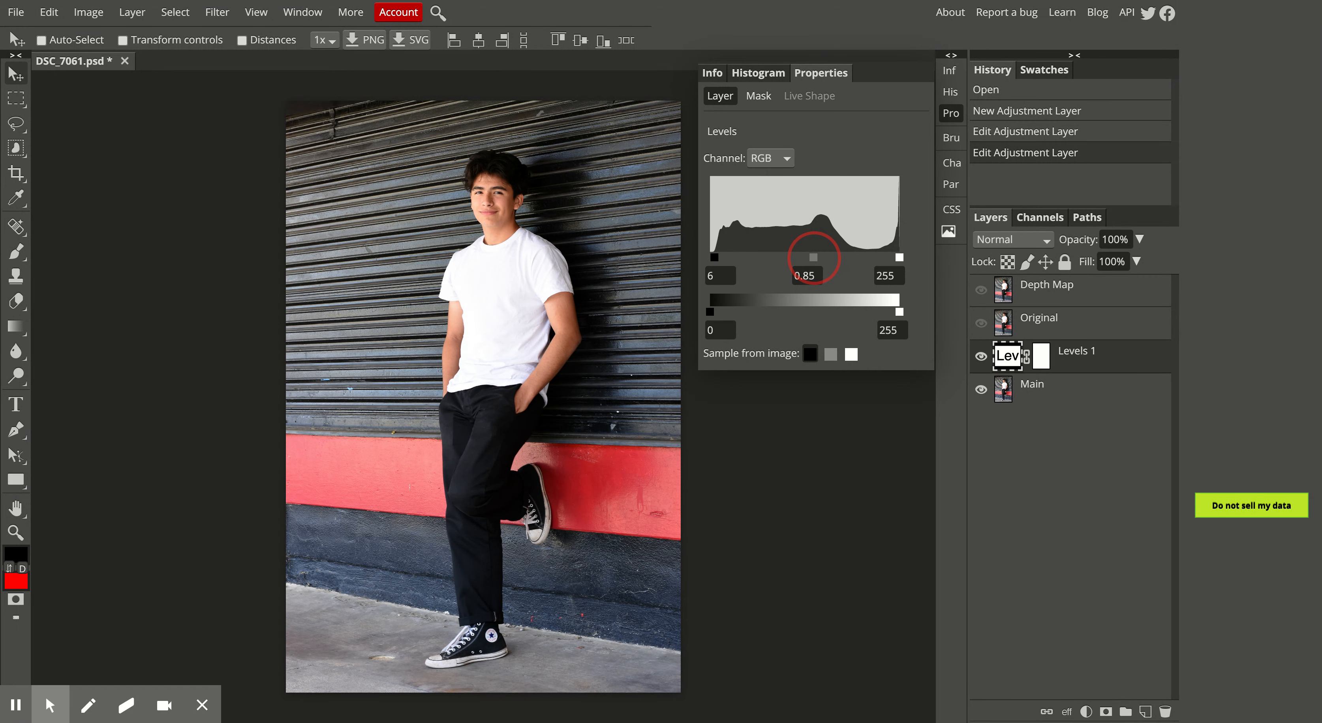
{"action": "left_click_drag", "start_coordinate": [815, 257], "coordinate": [820, 258]}
{"action": "left_click", "coordinate": [981, 356]}
{"action": "left_click", "coordinate": [981, 356]}
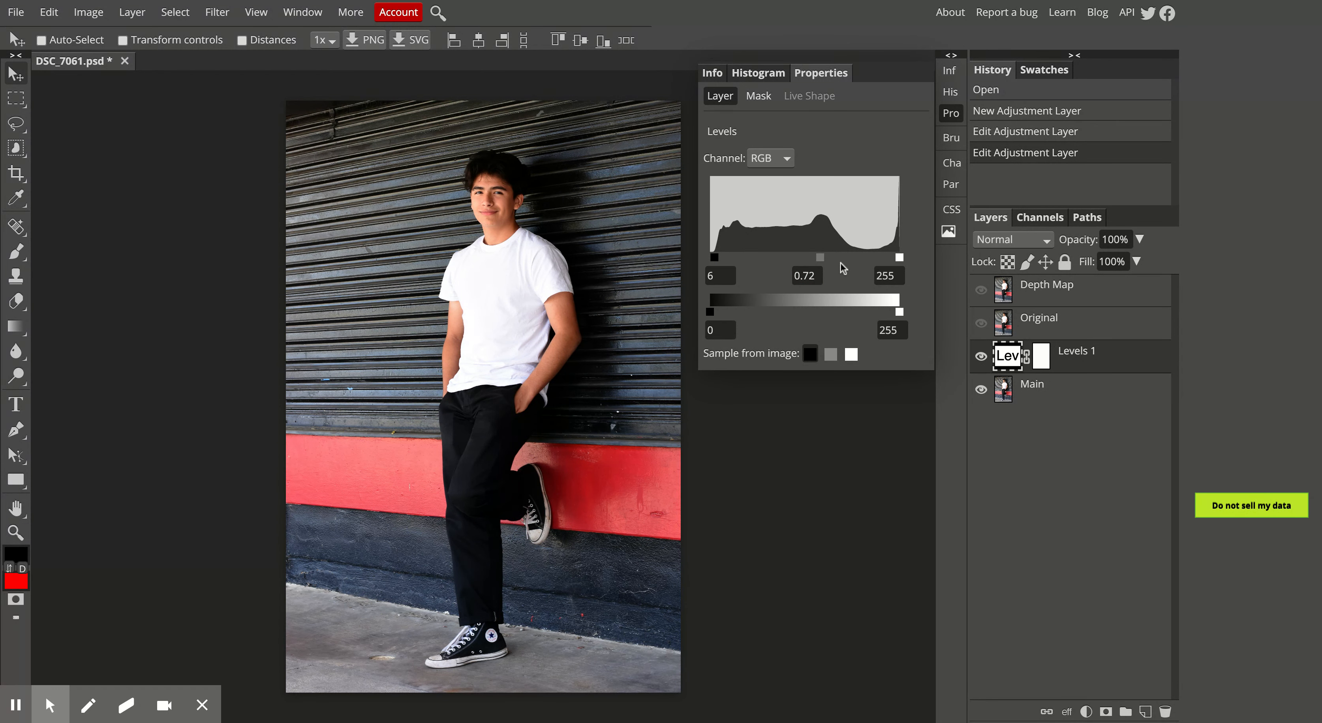
{"action": "left_click_drag", "start_coordinate": [820, 257], "coordinate": [818, 258]}
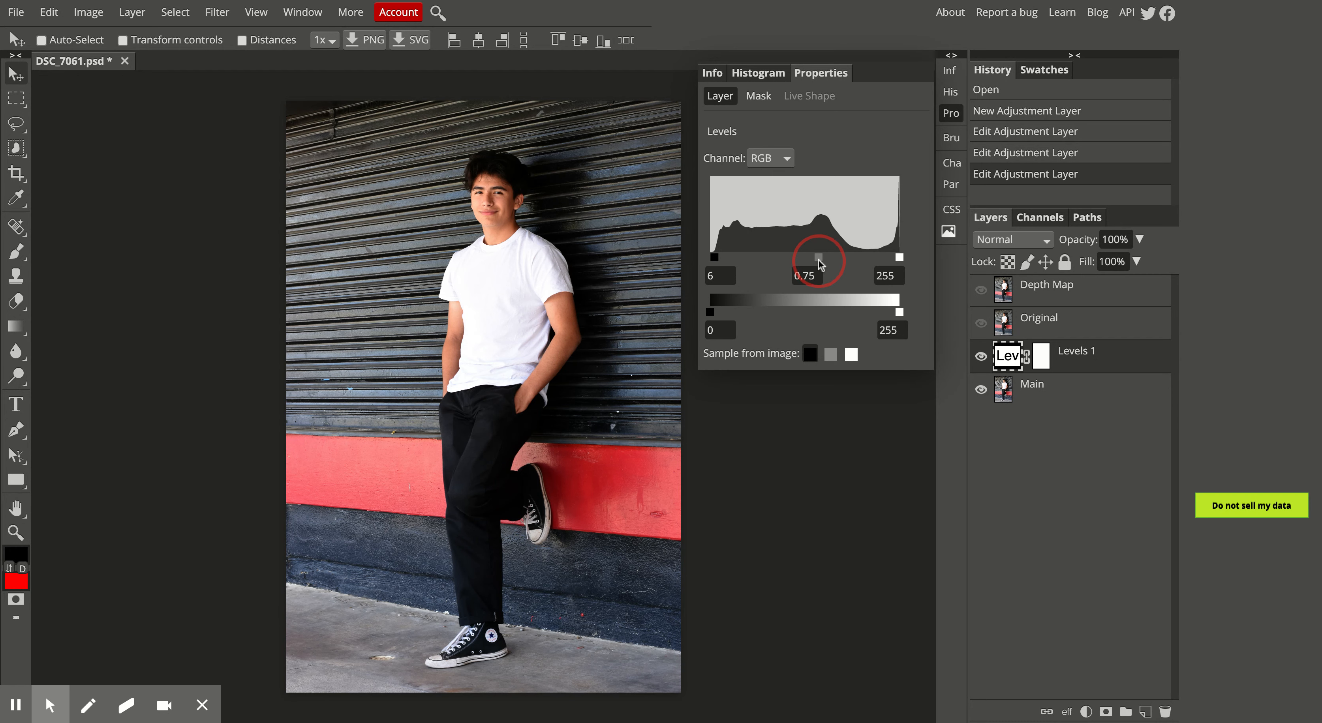
{"action": "left_click", "coordinate": [980, 356]}
{"action": "left_click", "coordinate": [981, 356]}
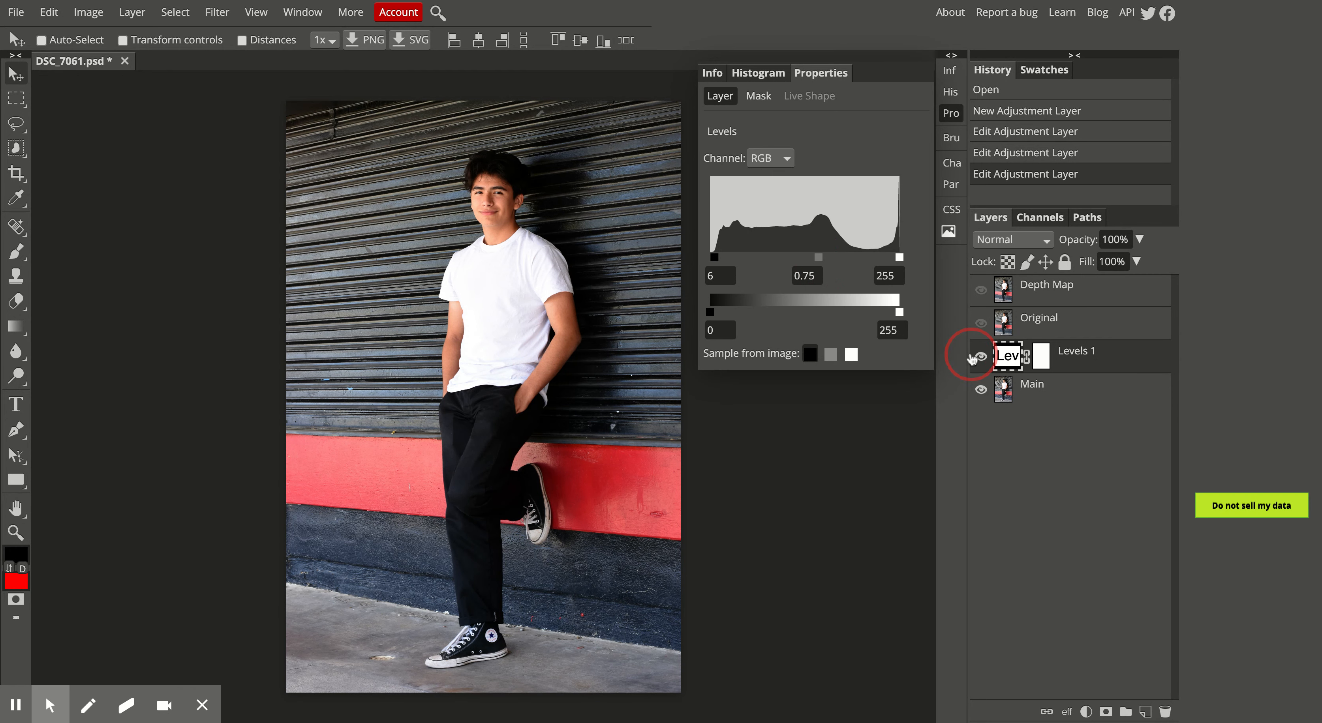
Set the Levels midtone to 0.85 and hide the Levels 1 layer after comparing its effect
{"action": "left_click_drag", "start_coordinate": [818, 258], "coordinate": [815, 257]}
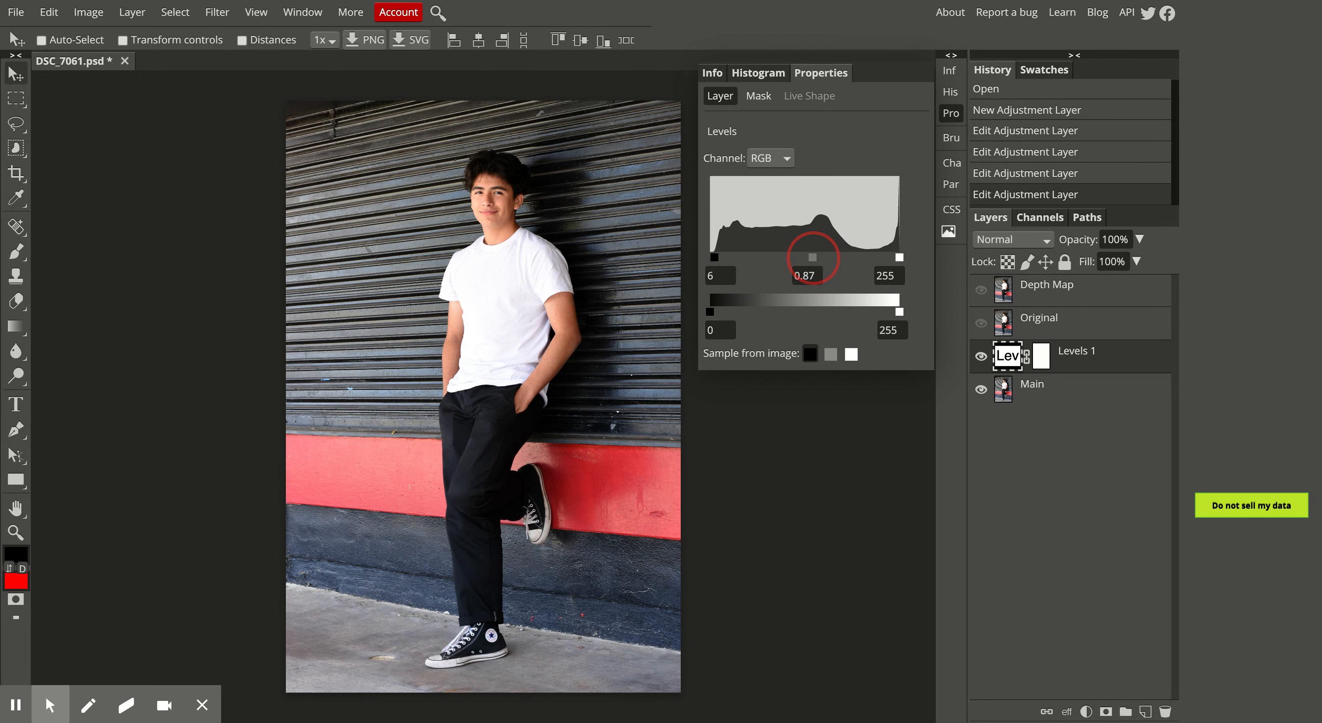
{"action": "left_click_drag", "start_coordinate": [814, 257], "coordinate": [814, 257]}
{"action": "left_click", "coordinate": [981, 356]}
{"action": "left_click", "coordinate": [982, 356]}
{"action": "left_click", "coordinate": [981, 356]}
{"action": "left_click", "coordinate": [981, 356]}
{"action": "left_click", "coordinate": [980, 357]}
{"action": "left_click", "coordinate": [980, 357]}
{"action": "left_click", "coordinate": [980, 357]}
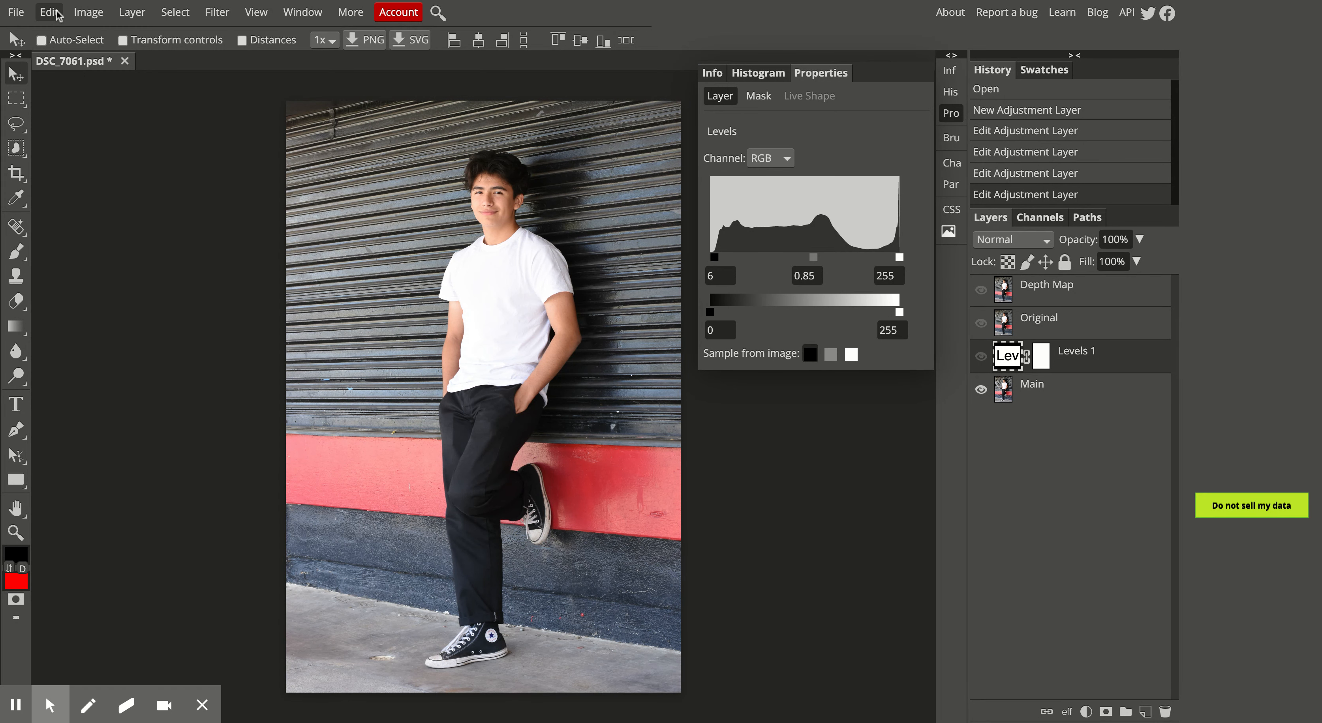
Add a Curves adjustment layer above Levels 1 and place points near its shadow and highlight ends, slightly lowering the highlight one
{"action": "left_click", "coordinate": [132, 11]}
{"action": "mouse_move", "coordinate": [181, 198]}
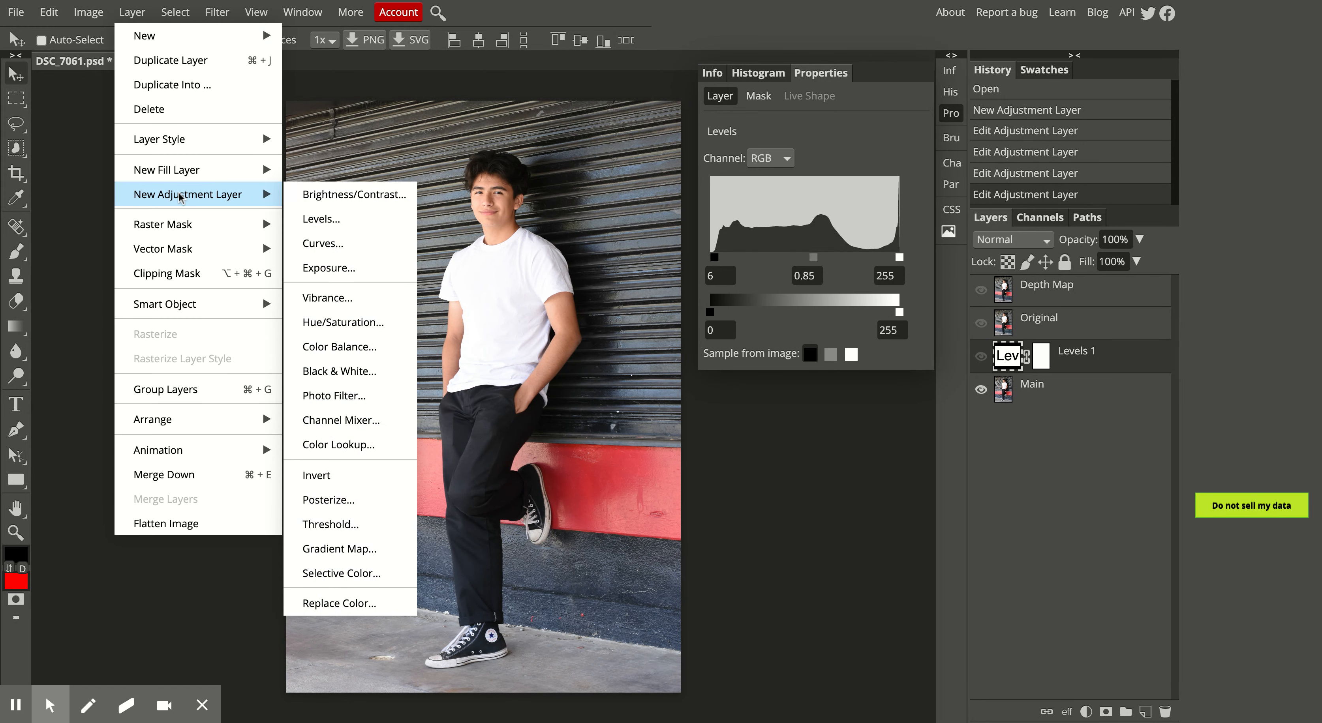
{"action": "left_click", "coordinate": [329, 246]}
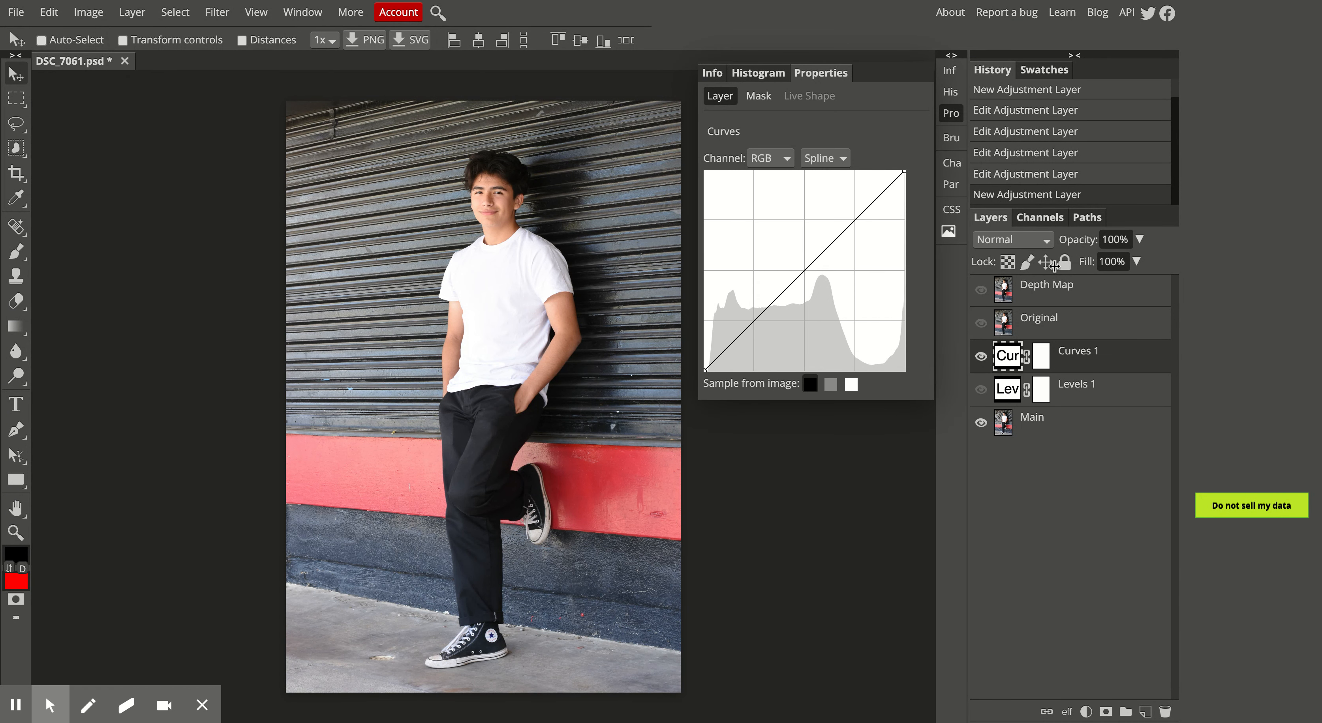
{"action": "left_click", "coordinate": [706, 371]}
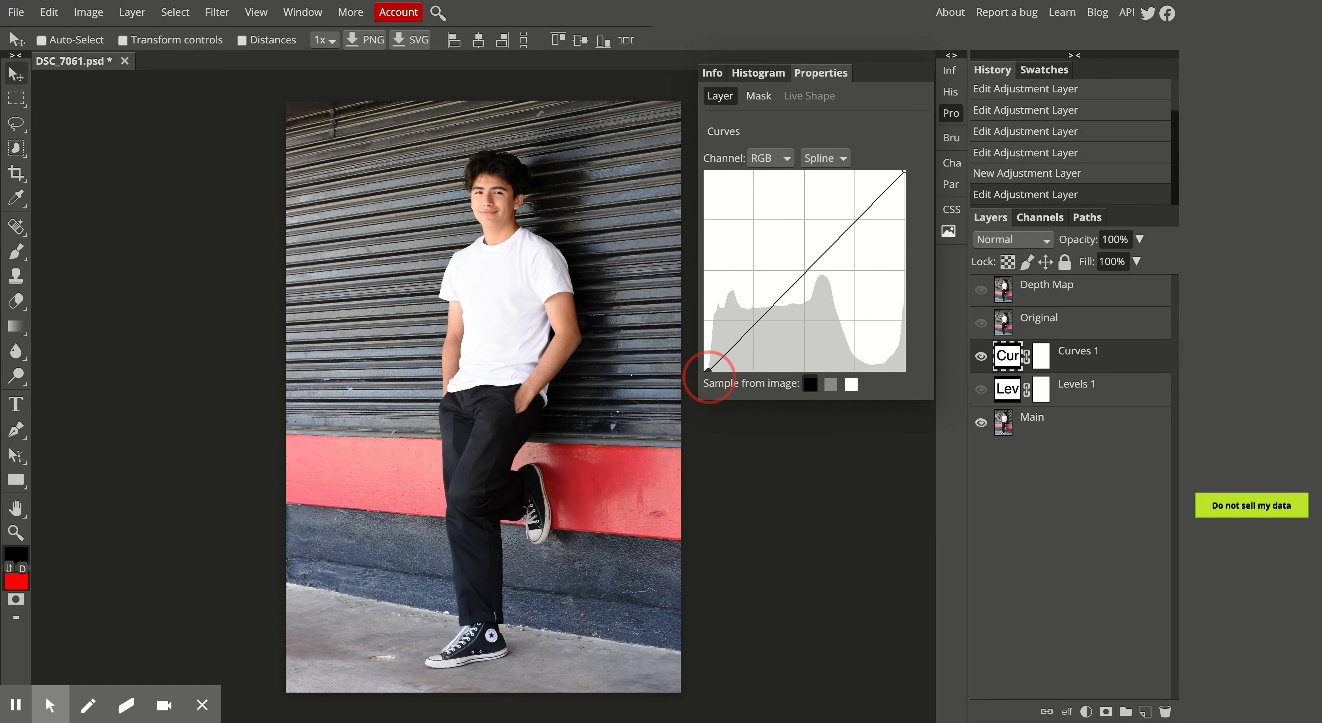
{"action": "left_click", "coordinate": [898, 175]}
{"action": "left_click_drag", "start_coordinate": [898, 176], "coordinate": [899, 179]}
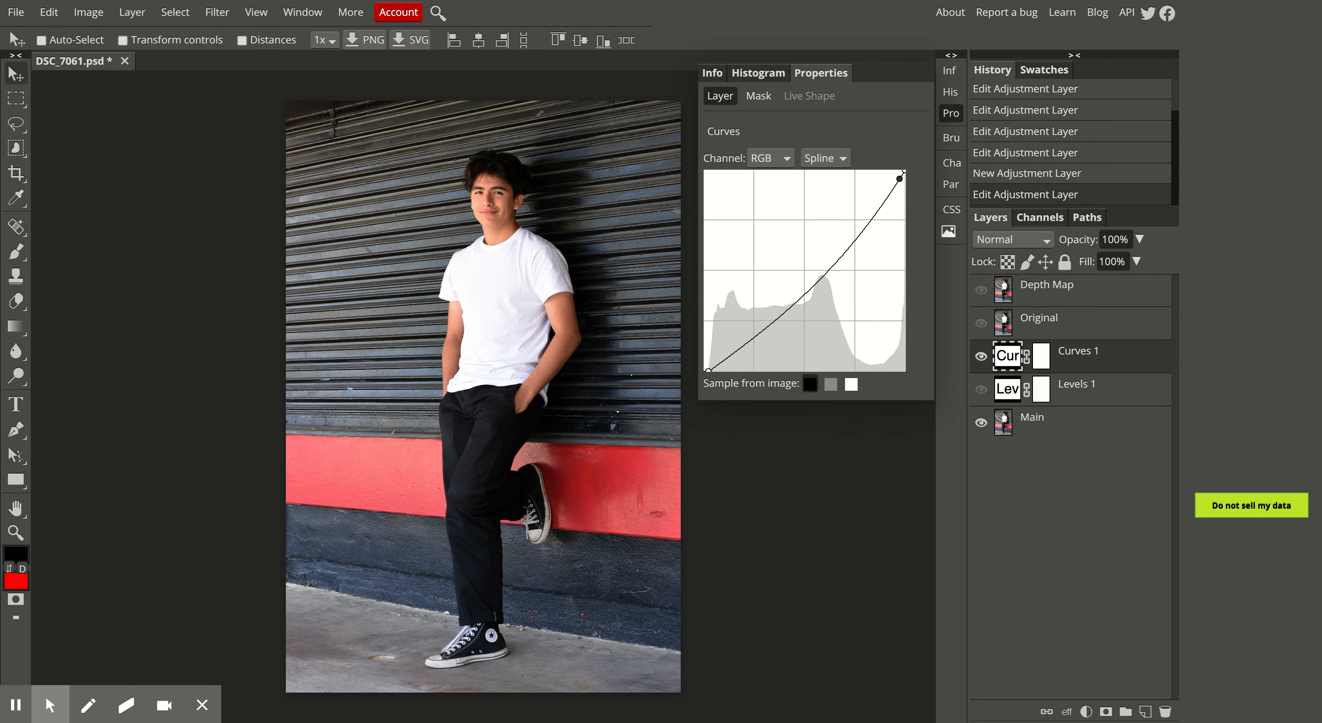
Add an upper-quarter and a lower-quarter point to the RGB curve and raise both slightly to recover brightness
{"action": "left_click", "coordinate": [871, 219]}
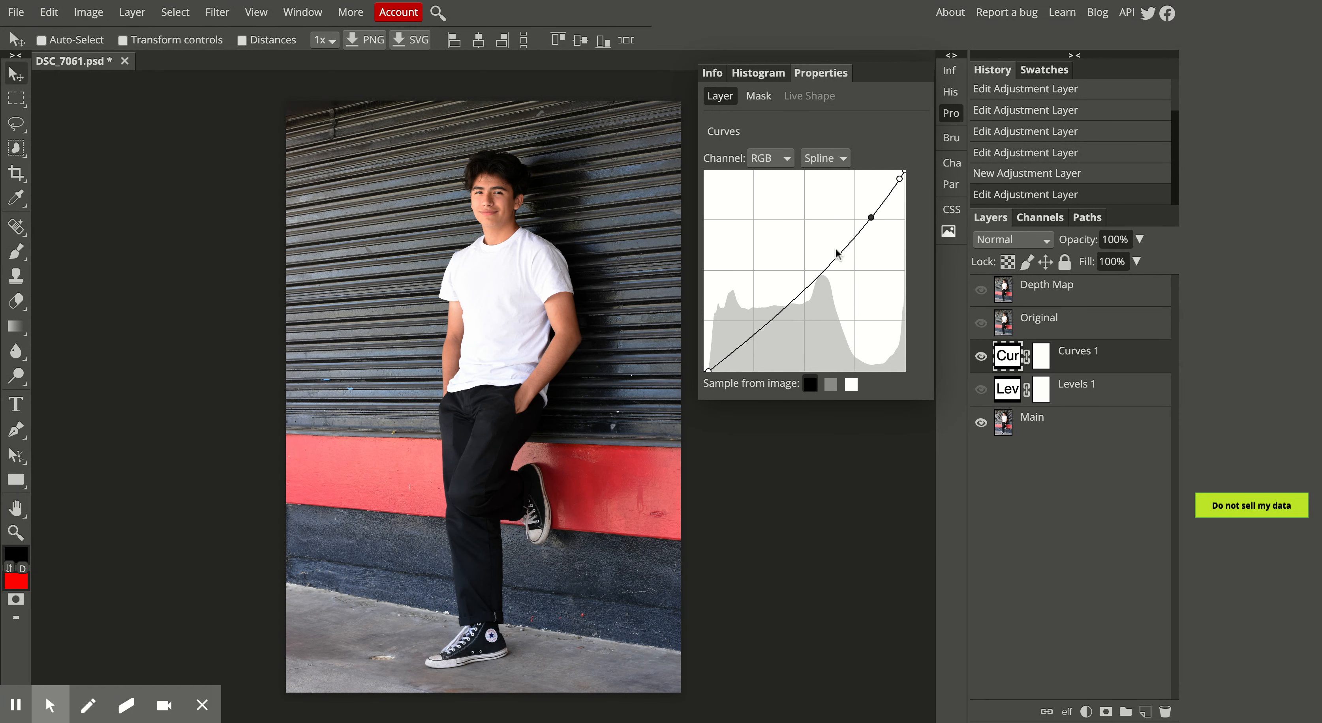
{"action": "left_click", "coordinate": [761, 326]}
{"action": "left_click", "coordinate": [762, 327]}
{"action": "left_click_drag", "start_coordinate": [762, 327], "coordinate": [757, 325]}
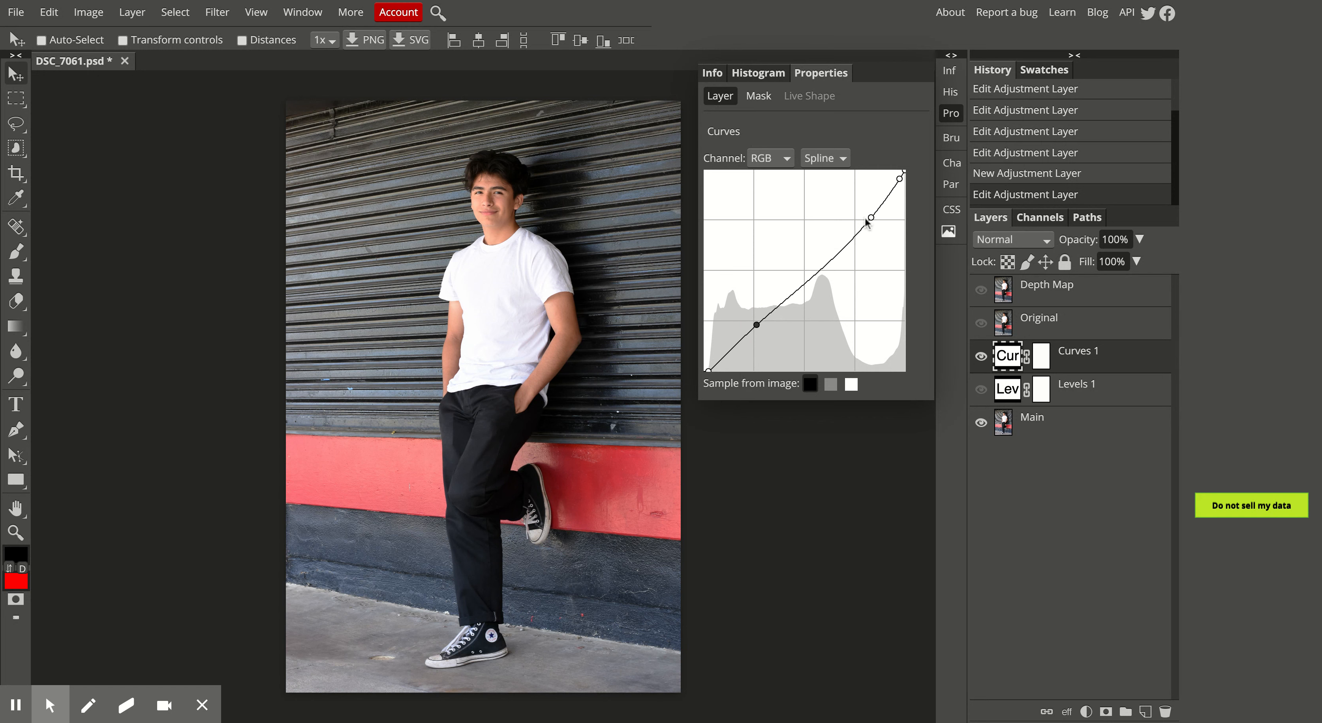
{"action": "left_click_drag", "start_coordinate": [871, 218], "coordinate": [869, 212]}
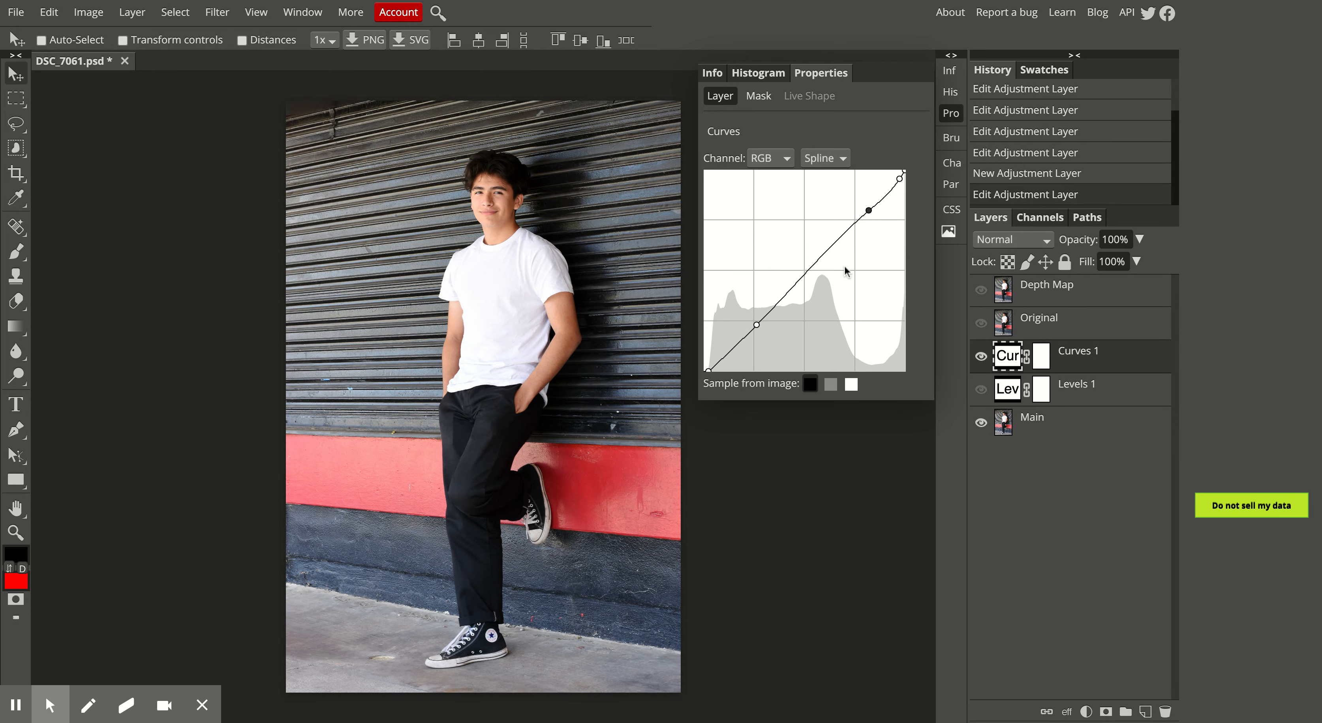
Lower the curve's lower-quarter point slightly for a gentle S-shape and compare the photo with and without Curves 1
{"action": "left_click", "coordinate": [757, 324]}
{"action": "left_click_drag", "start_coordinate": [757, 325], "coordinate": [759, 327]}
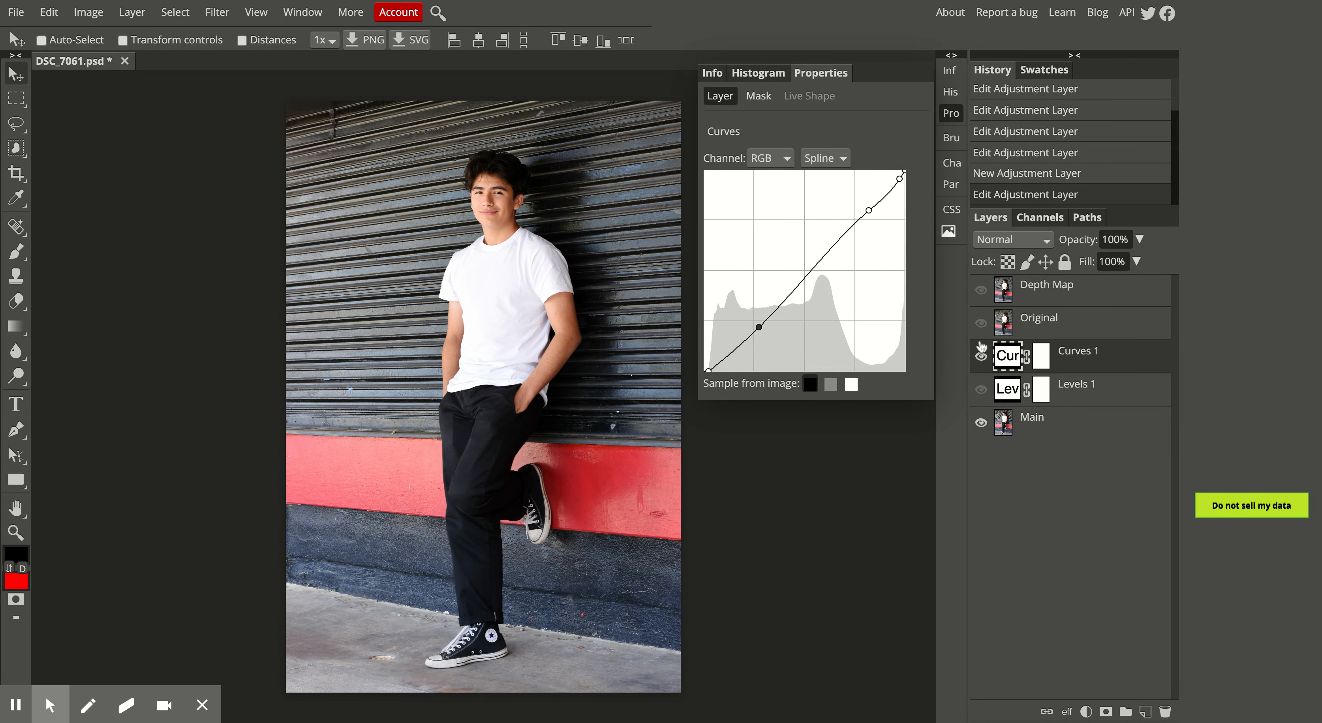
{"action": "left_click", "coordinate": [981, 355]}
{"action": "left_click", "coordinate": [981, 355]}
{"action": "left_click", "coordinate": [981, 356]}
{"action": "left_click", "coordinate": [981, 356]}
{"action": "left_click", "coordinate": [981, 359]}
{"action": "left_click", "coordinate": [981, 360]}
Strengthen the S-curve by darkening the lower-quarter point and brightening the upper-quarter point, comparing the result with the original
{"action": "left_click_drag", "start_coordinate": [758, 329], "coordinate": [768, 327]}
{"action": "left_click", "coordinate": [869, 209]}
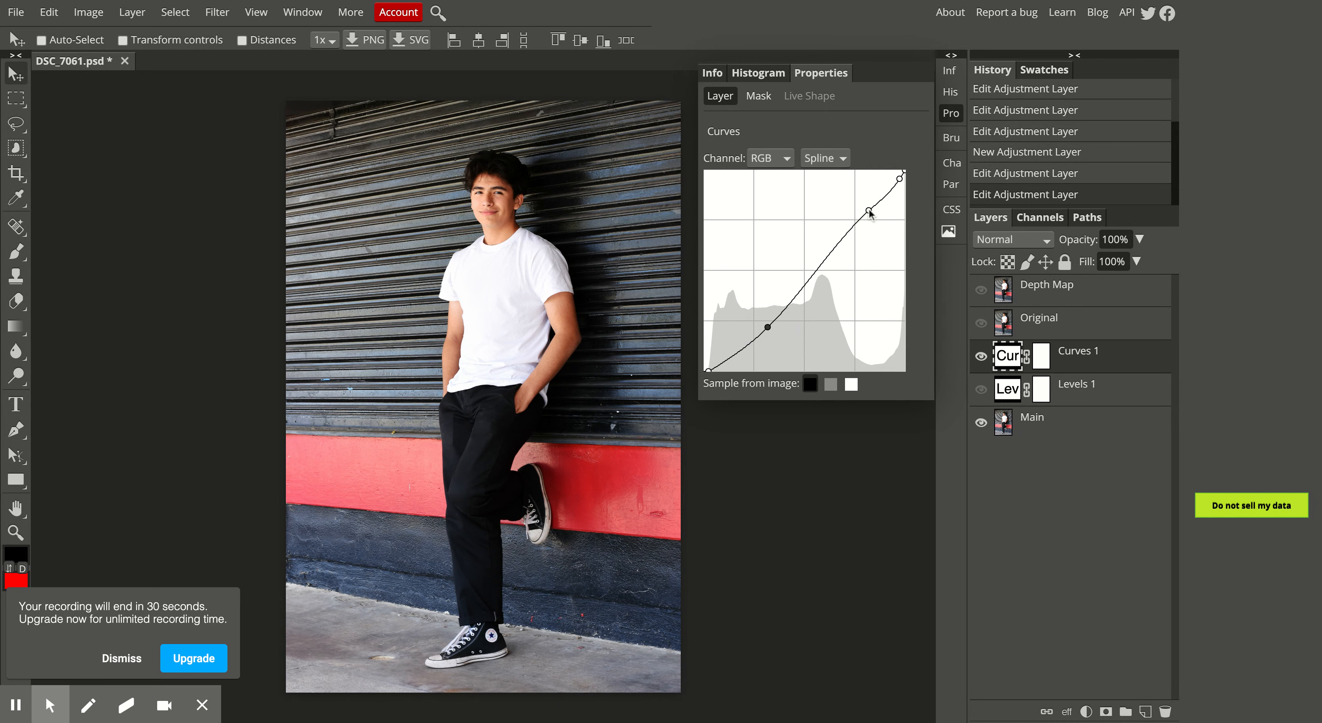
{"action": "left_click_drag", "start_coordinate": [869, 209], "coordinate": [866, 207]}
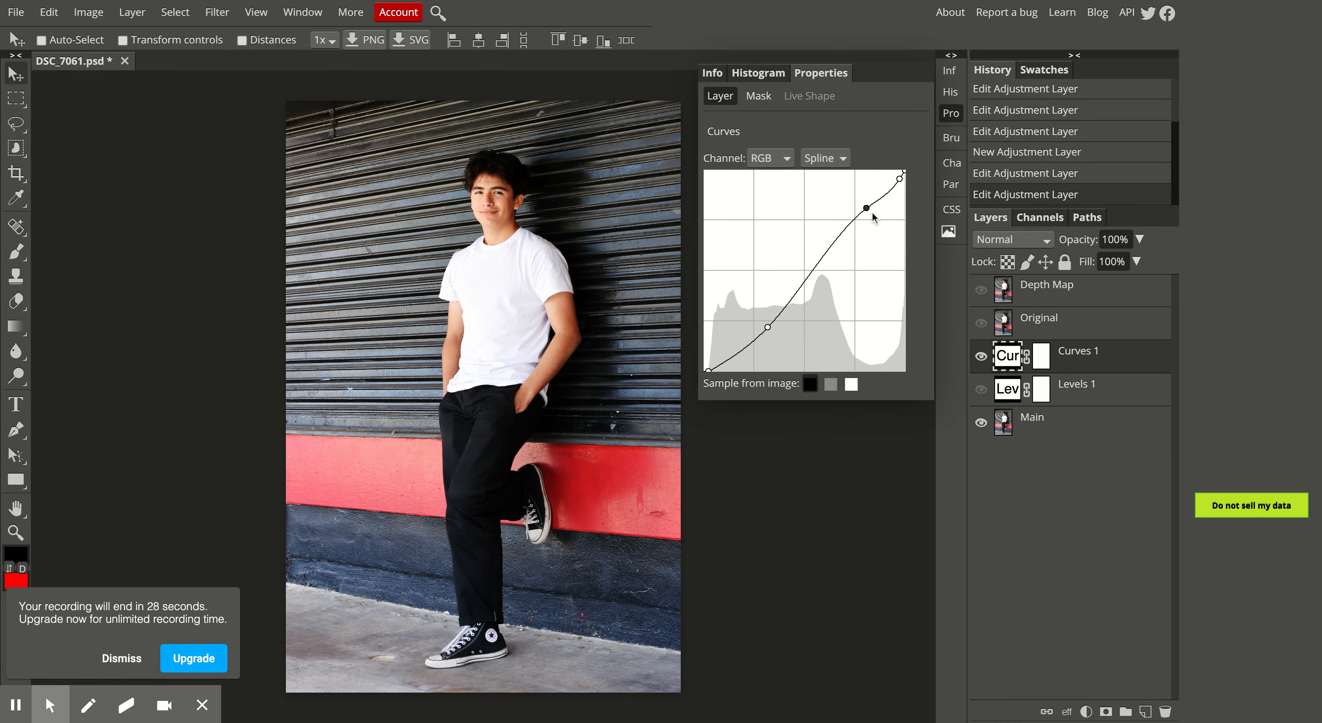
{"action": "left_click", "coordinate": [981, 356]}
{"action": "left_click", "coordinate": [981, 355]}
{"action": "left_click", "coordinate": [981, 356]}
{"action": "left_click", "coordinate": [981, 356]}
Soften the S-curve by raising the lower-quarter point and lowering the upper-quarter point slightly, comparing the photo before and after
{"action": "left_click", "coordinate": [767, 327]}
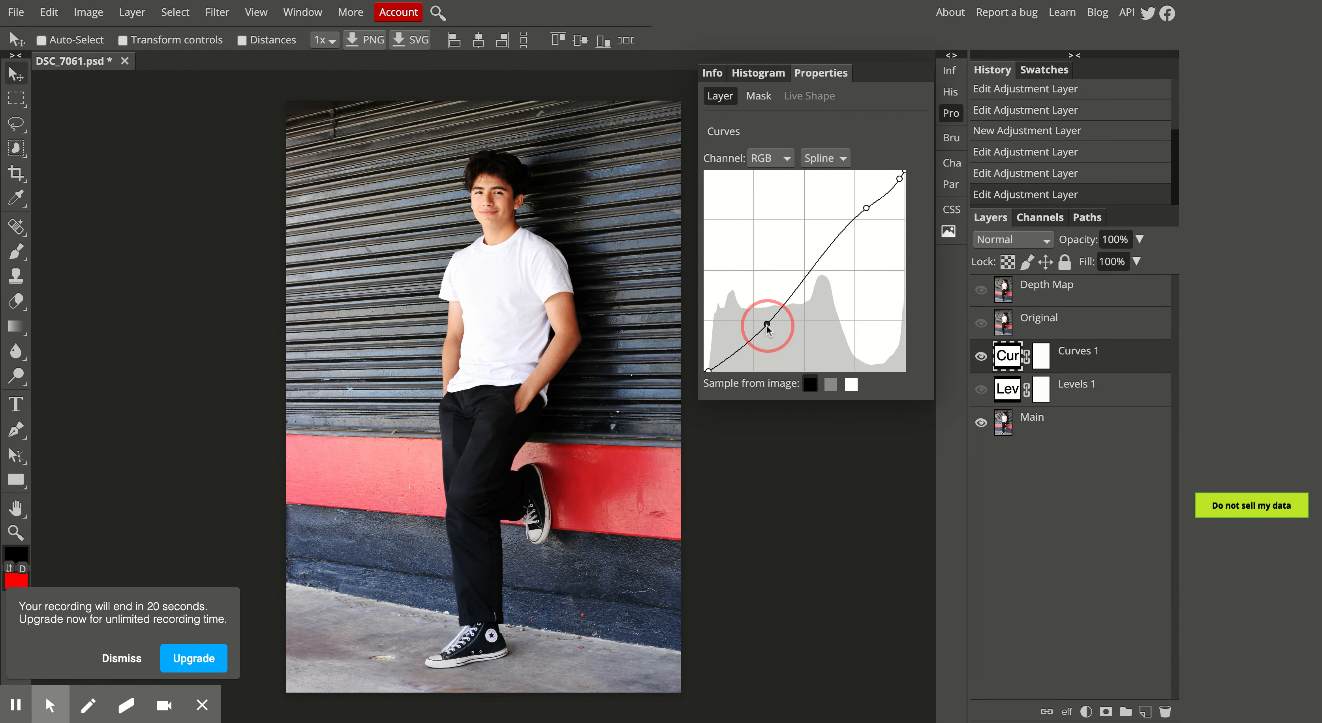
{"action": "left_click", "coordinate": [865, 209]}
{"action": "left_click_drag", "start_coordinate": [865, 210], "coordinate": [864, 211]}
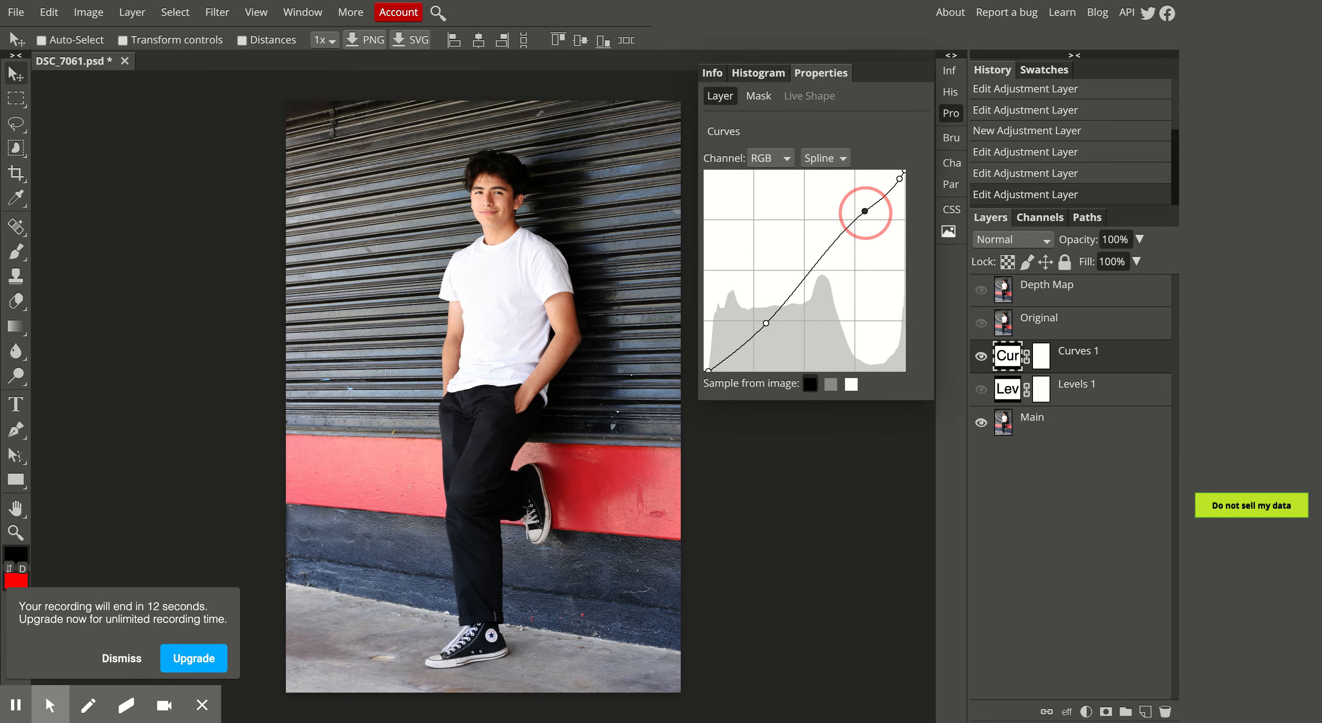
{"action": "left_click_drag", "start_coordinate": [771, 329], "coordinate": [770, 322]}
{"action": "left_click", "coordinate": [981, 358]}
{"action": "left_click", "coordinate": [981, 357]}
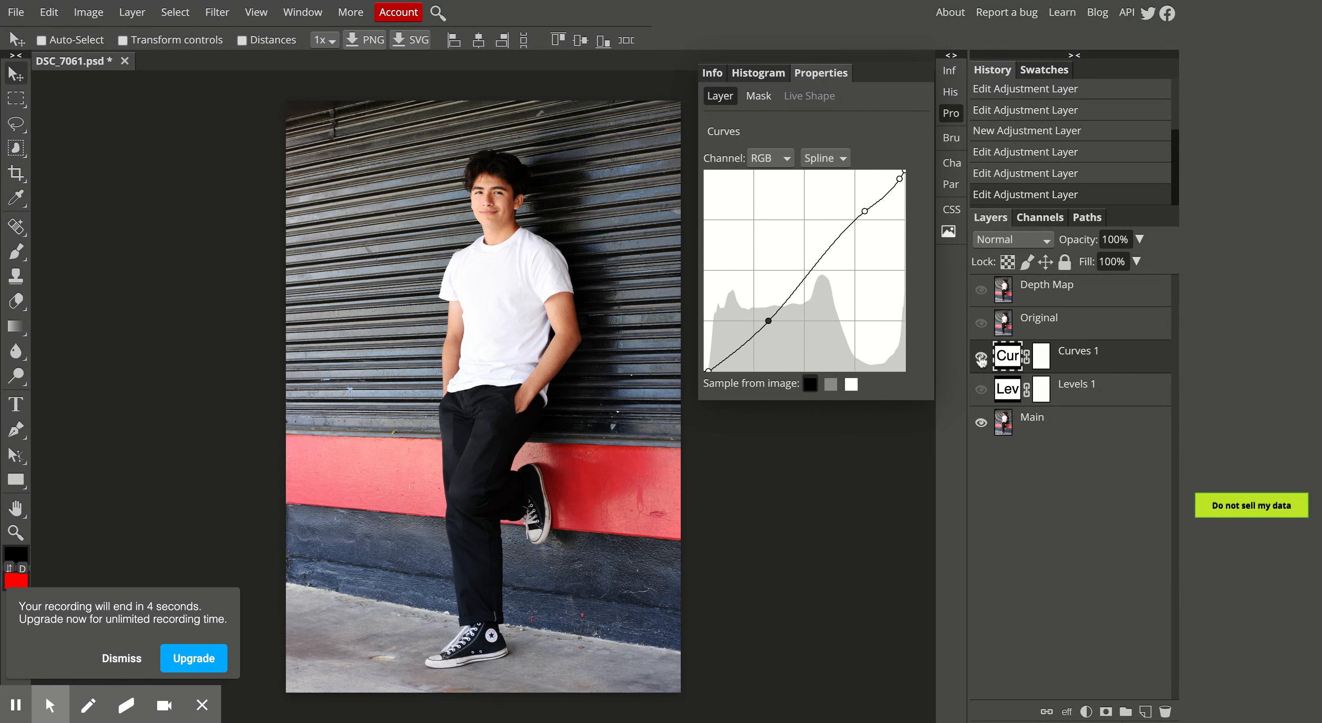